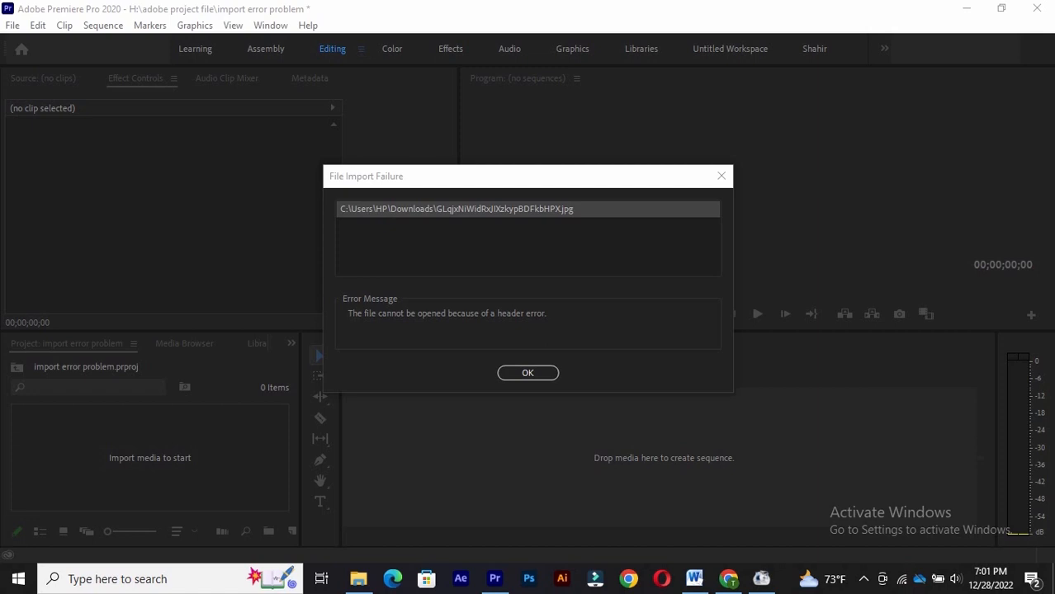
Step: Switch to Chrome and search the web for "factory format download" in a new tab, closing the old download page
click(728, 579)
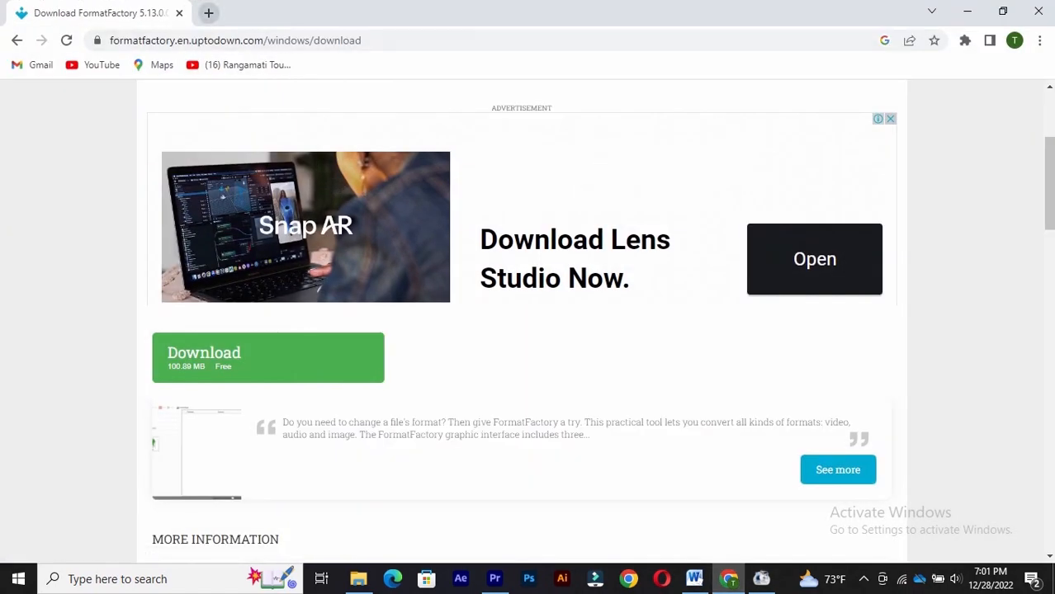
click(209, 12)
click(180, 12)
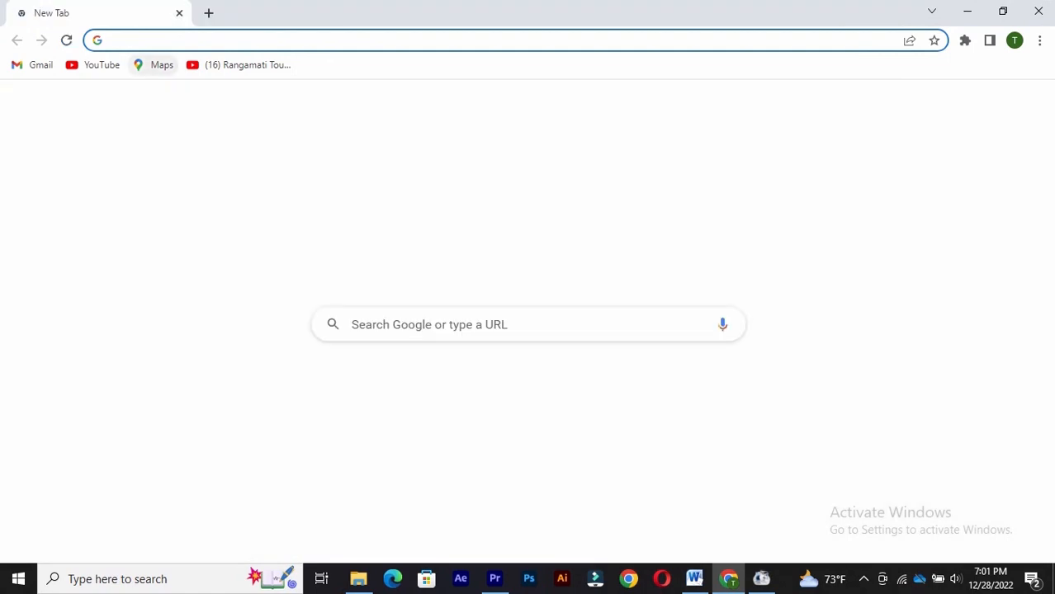
click(165, 41)
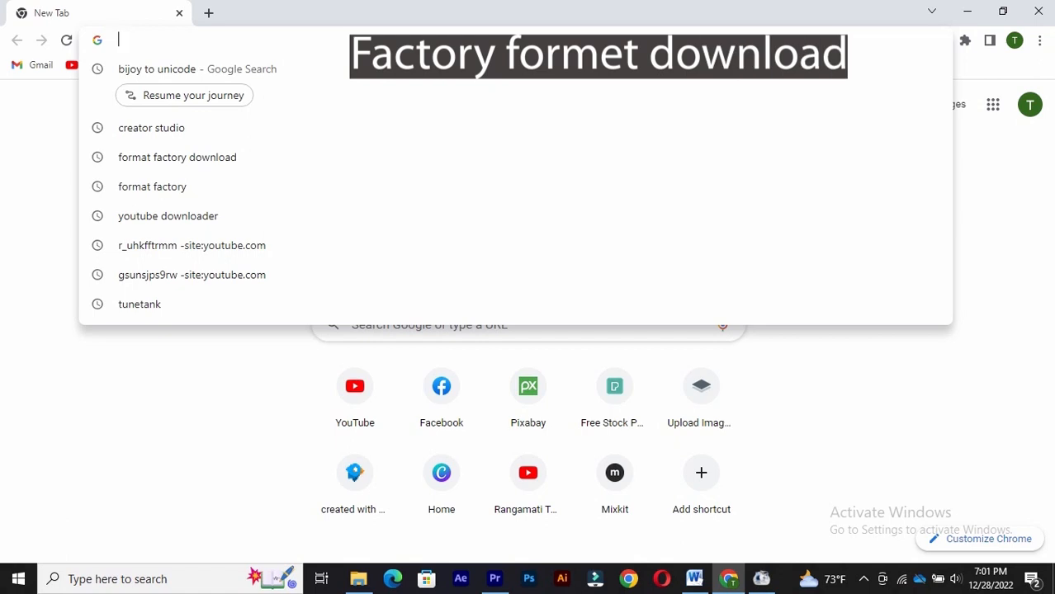
text(facetoy formet)
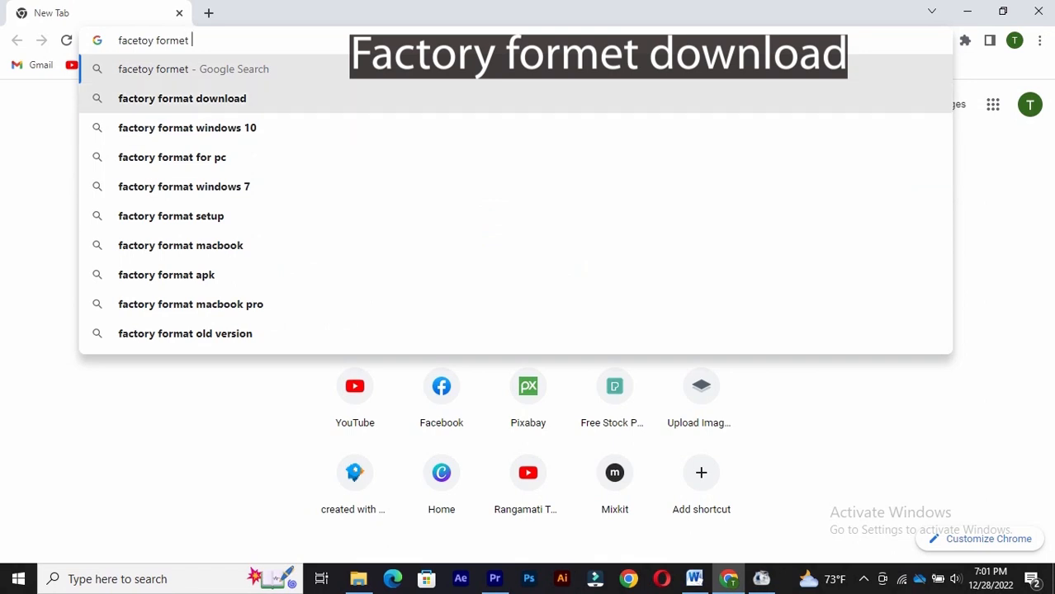
click(183, 98)
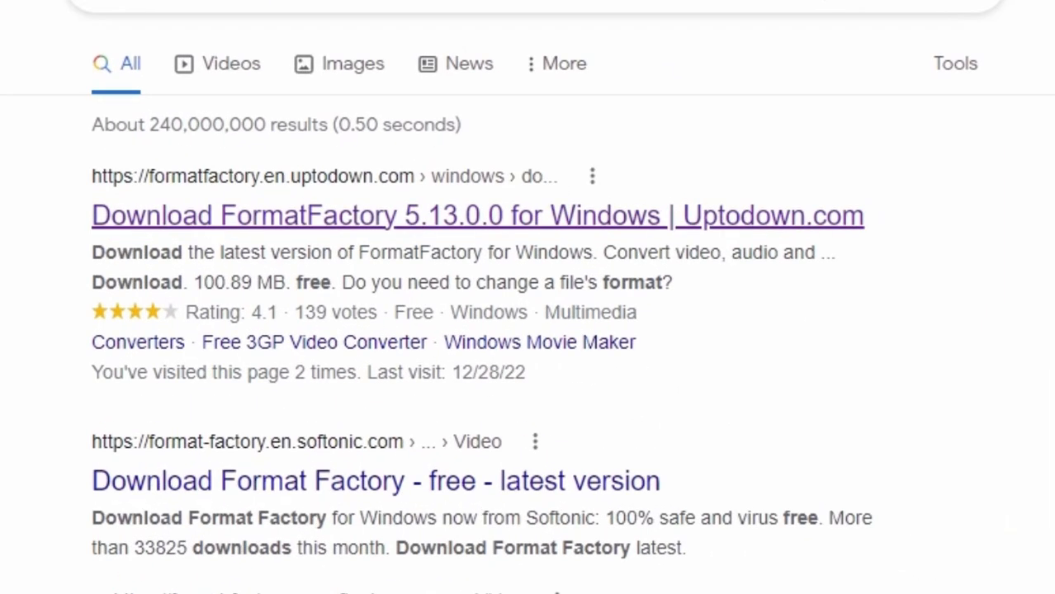
Step: Open Uptodown's FormatFactory 5.13.0.0 for Windows page from the search results and examine its download option
click(477, 216)
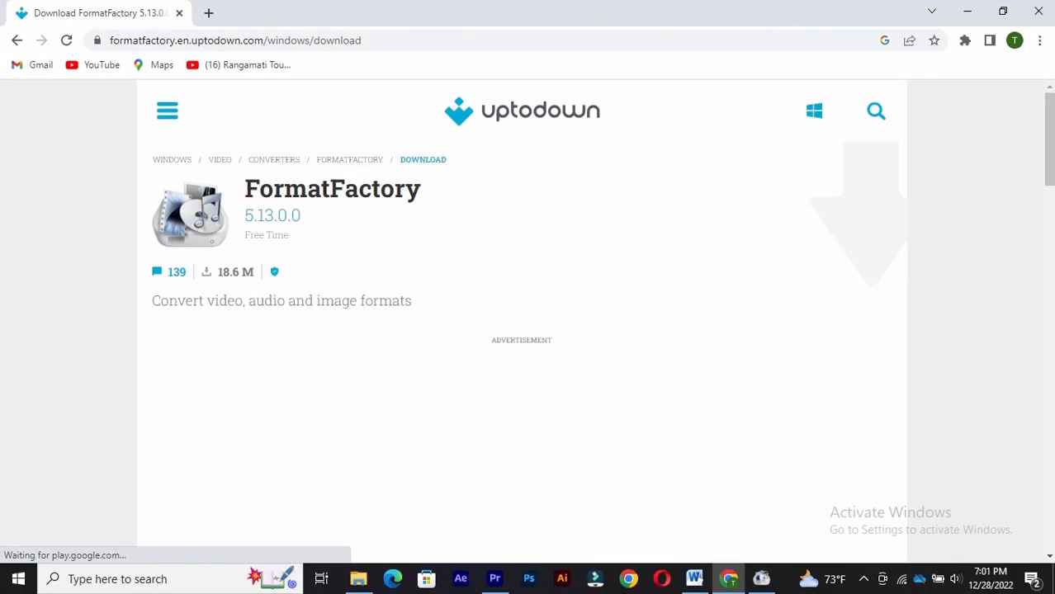
scroll(522, 322, down, 3)
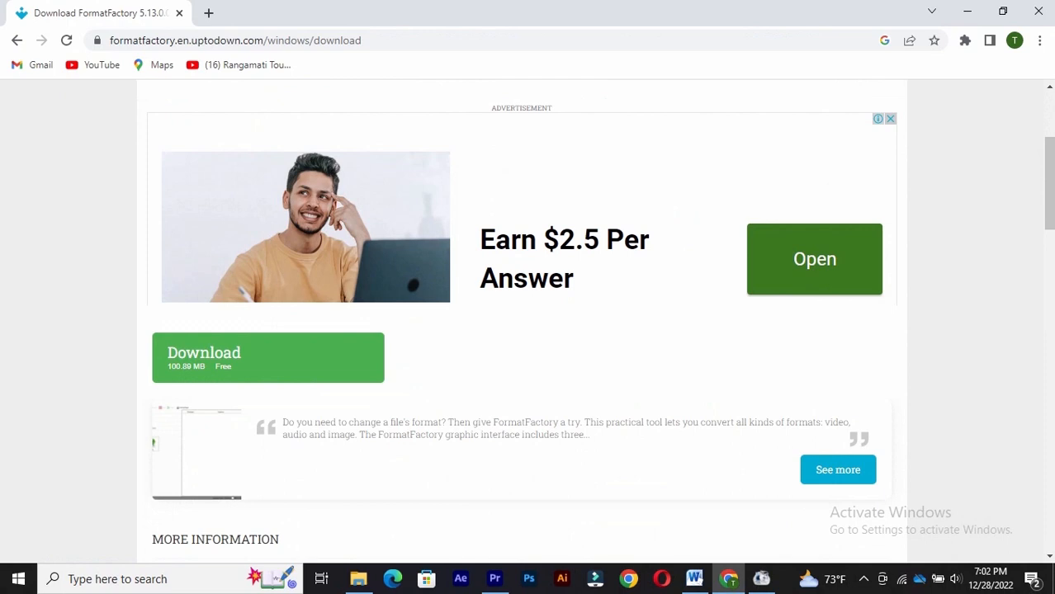
scroll(521, 322, up, 3)
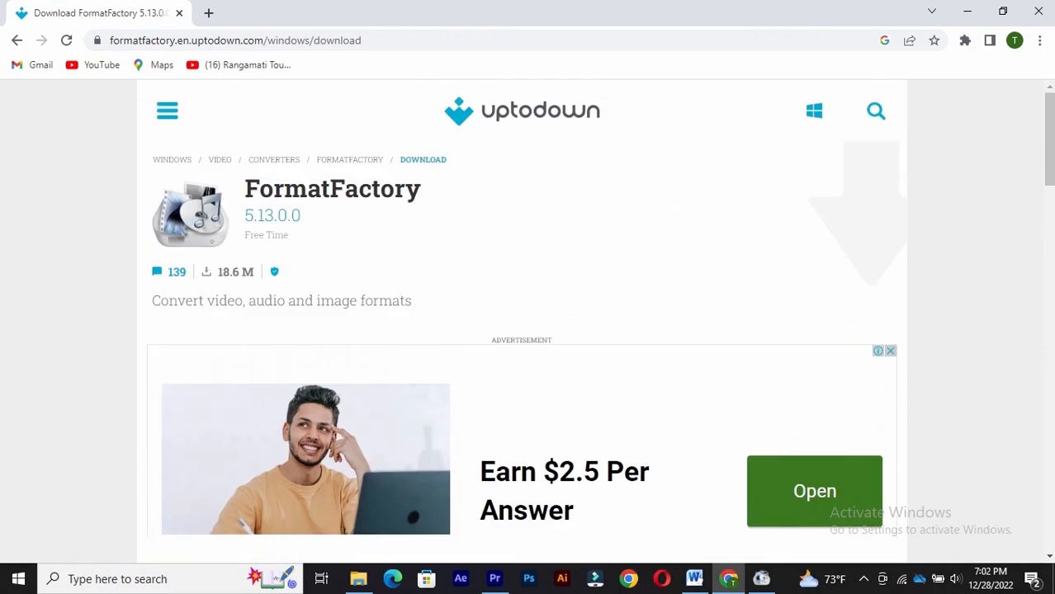
scroll(521, 322, down, 1)
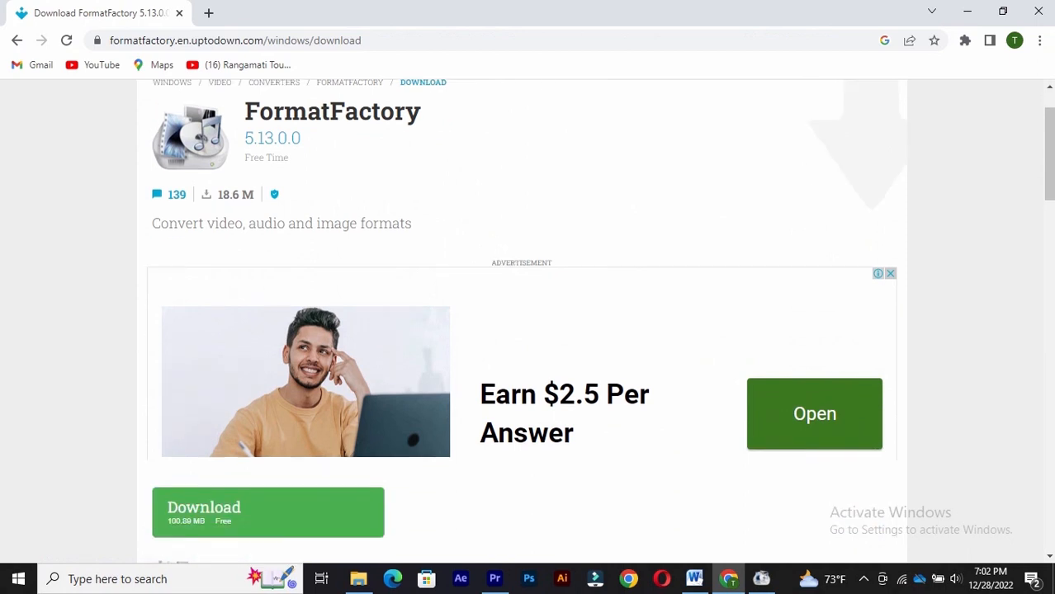
scroll(522, 322, down, 3)
scroll(521, 322, up, 3)
Step: Return to Premiere Pro by way of File Explorer and dismiss the File Import Failure message
click(358, 579)
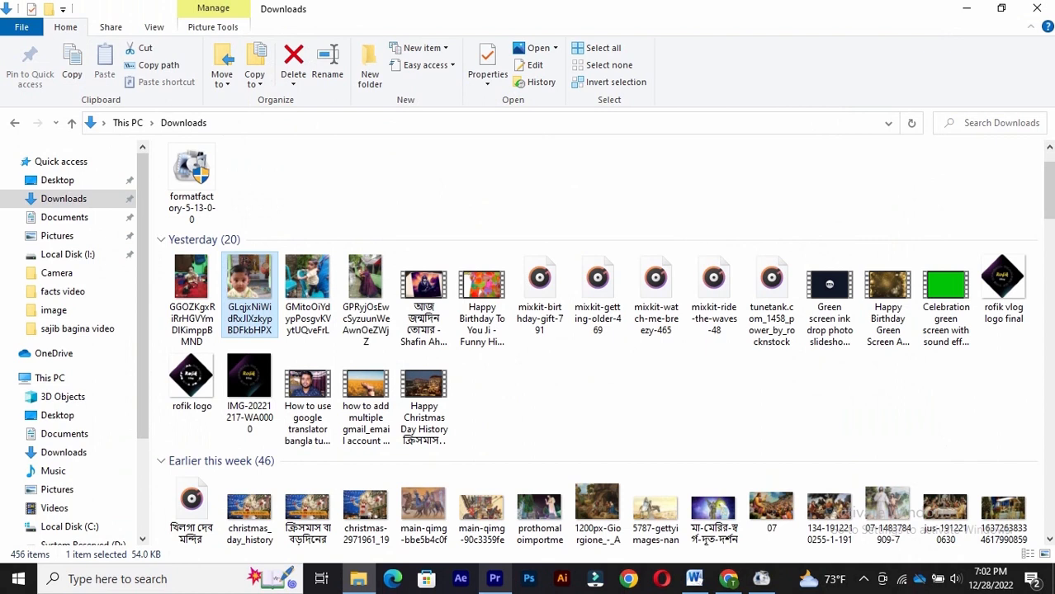
click(495, 579)
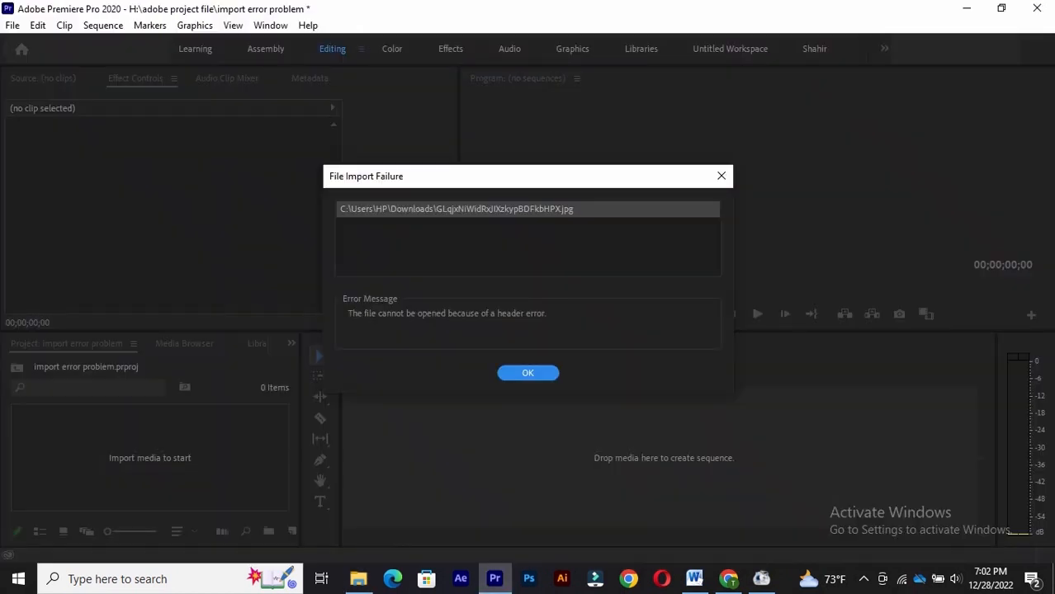
key(Return)
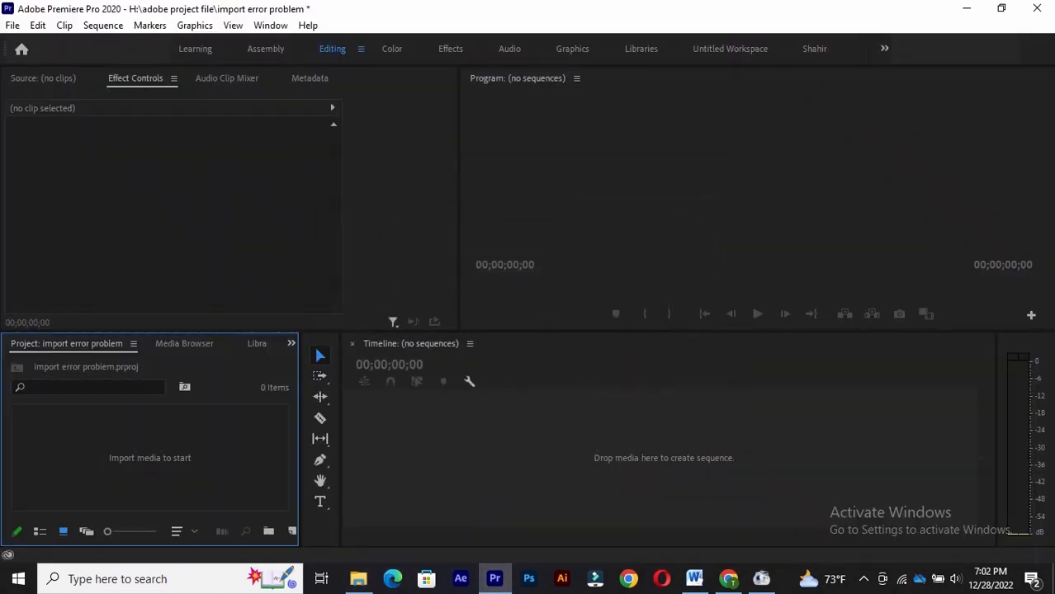
Step: Try to import GLqjxNiWidRxJIXzkypBDFkbHPX.jpg from the Downloads folder into the Premiere Pro project, and dismiss the failure message
click(358, 579)
drag(248, 289, 228, 492)
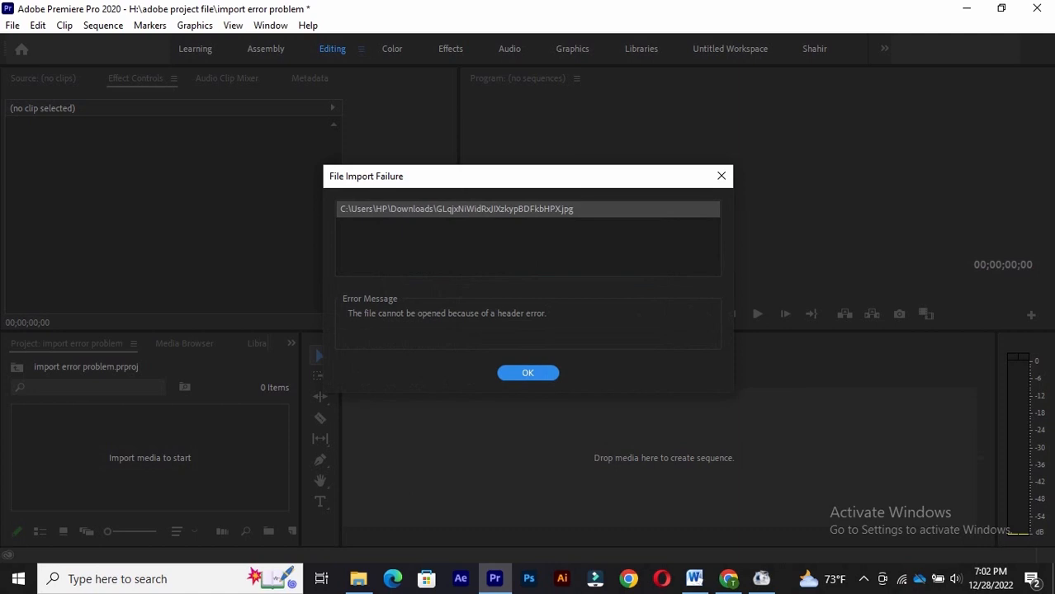
key(Return)
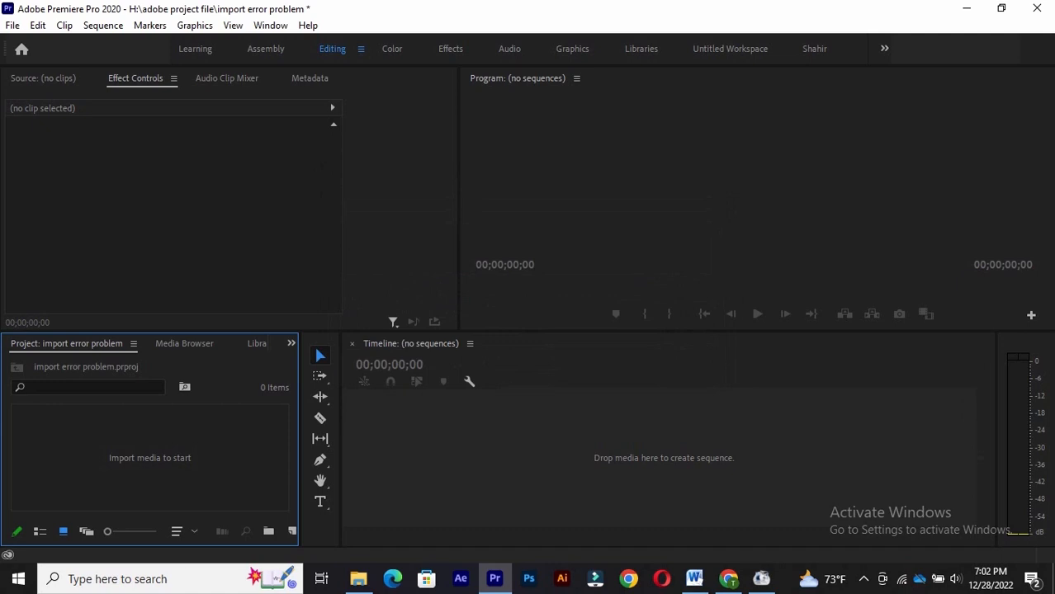
Step: Convert GLqjxNiWidRxJIXzkypBDFkbHPX.jpg in Downloads to JPG with Format Factory, keeping the output in the source file folder
click(358, 579)
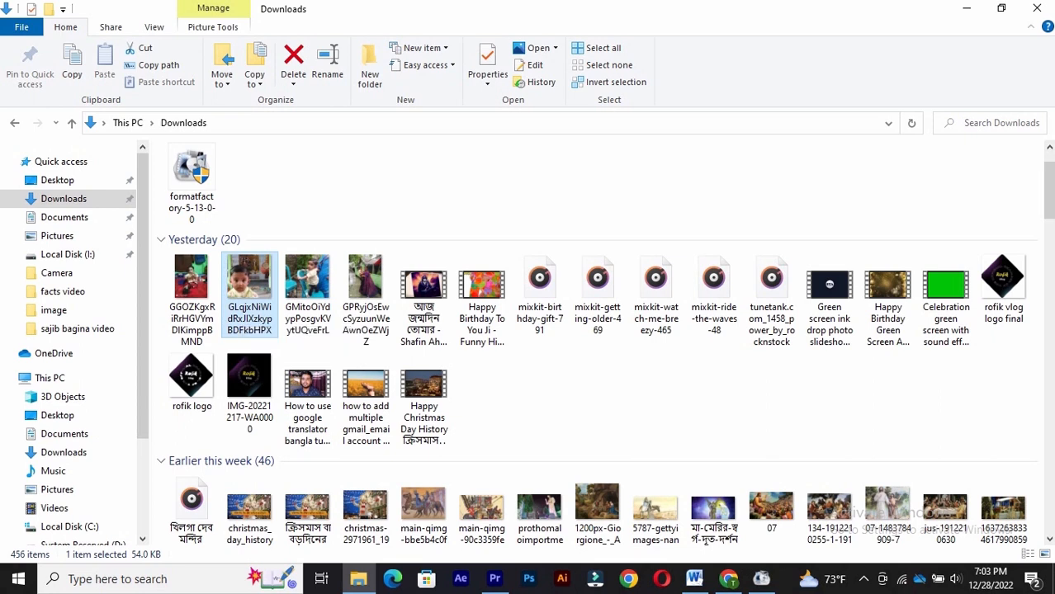
right_click(246, 293)
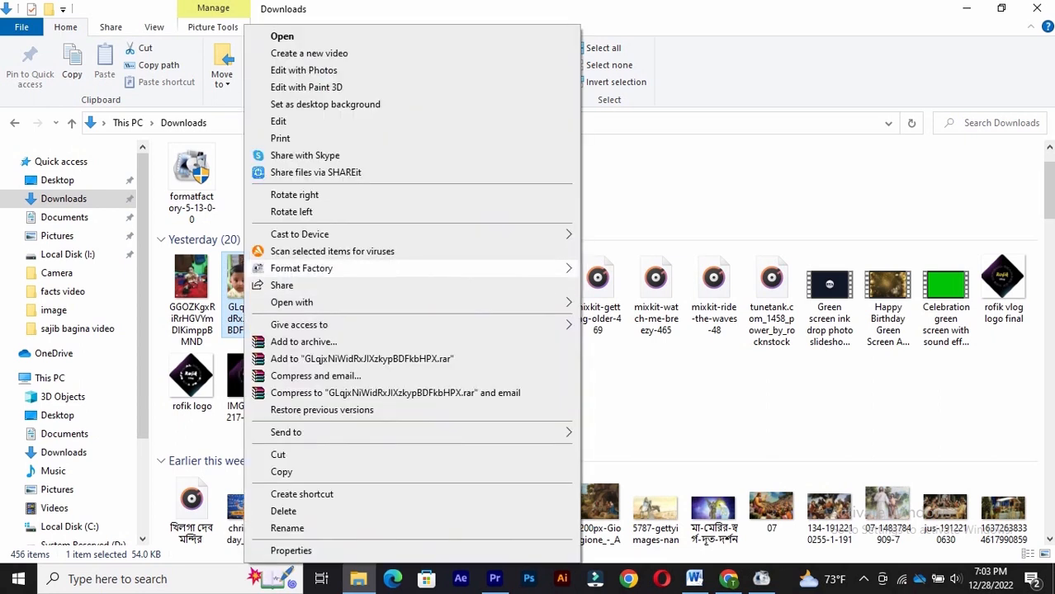
mouse_move(273, 269)
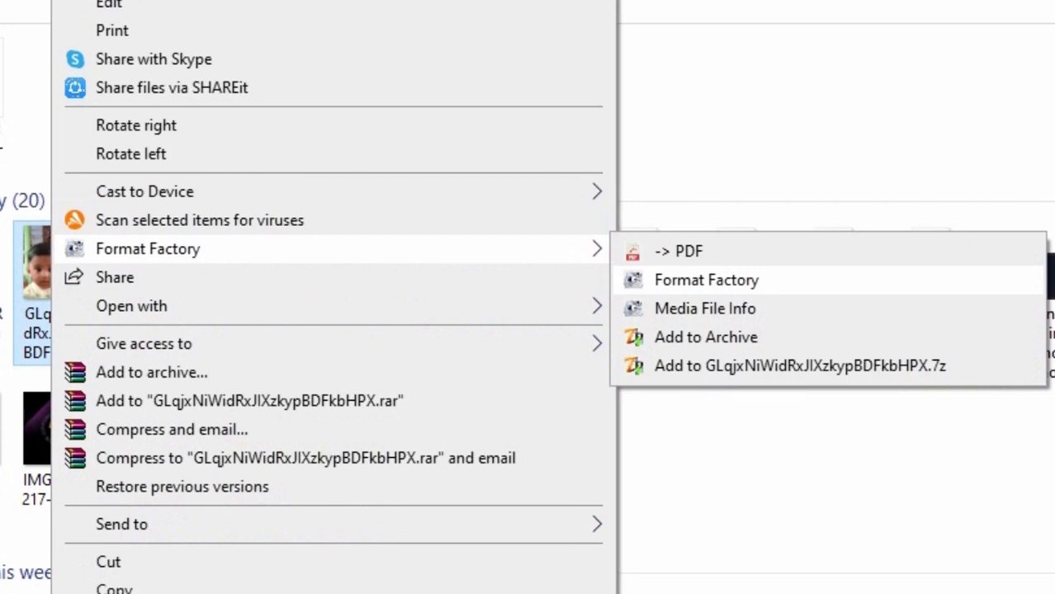
click(718, 280)
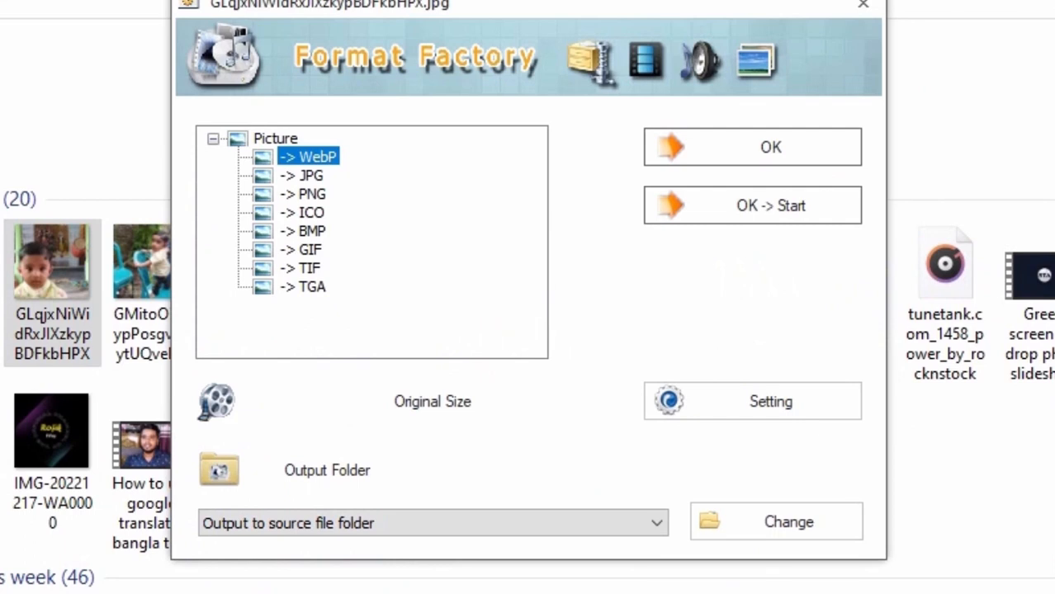
click(303, 175)
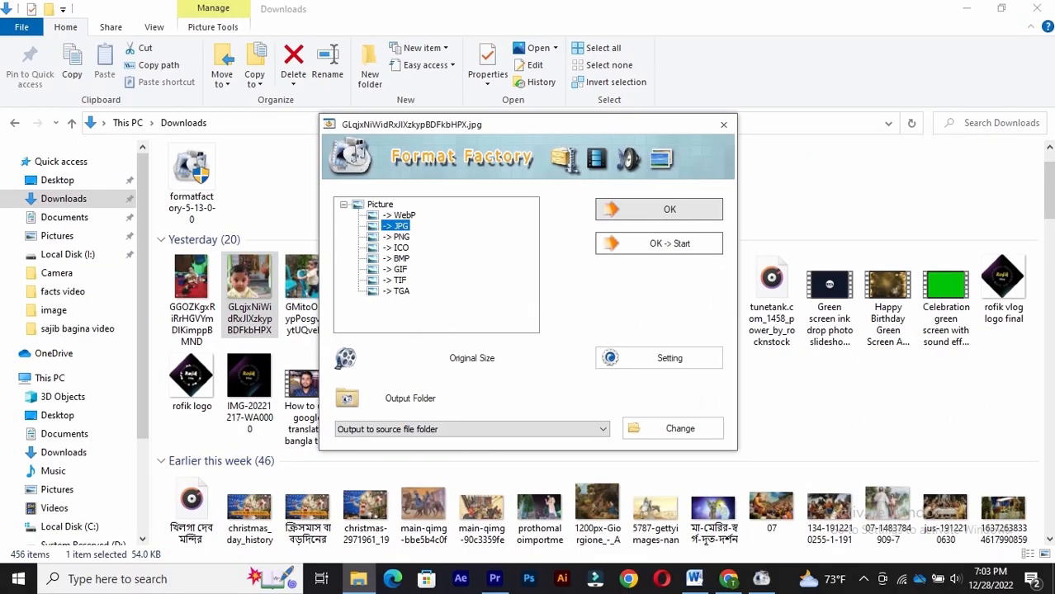
key(Return)
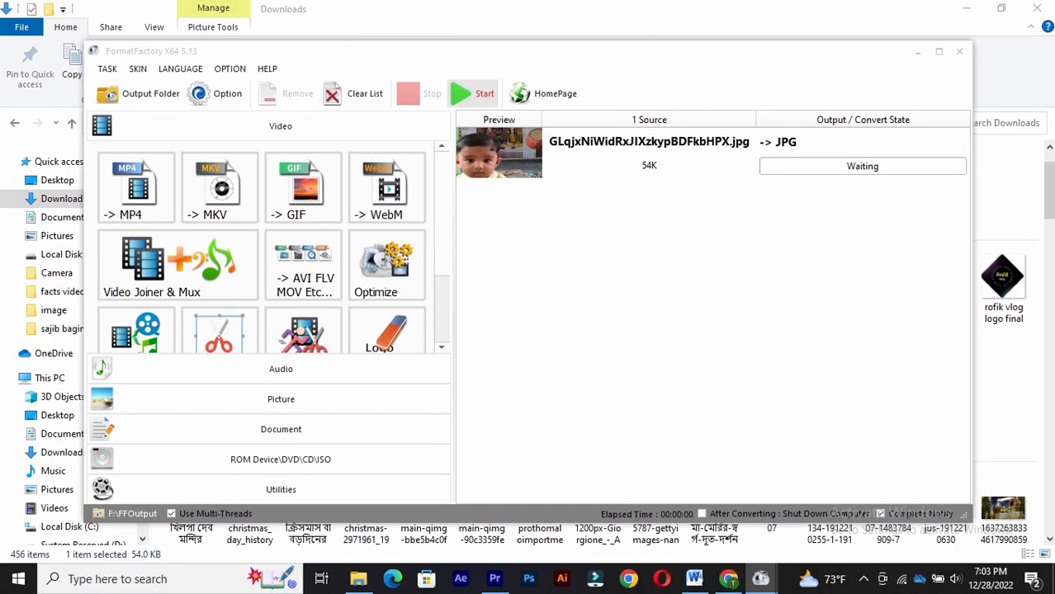
click(200, 77)
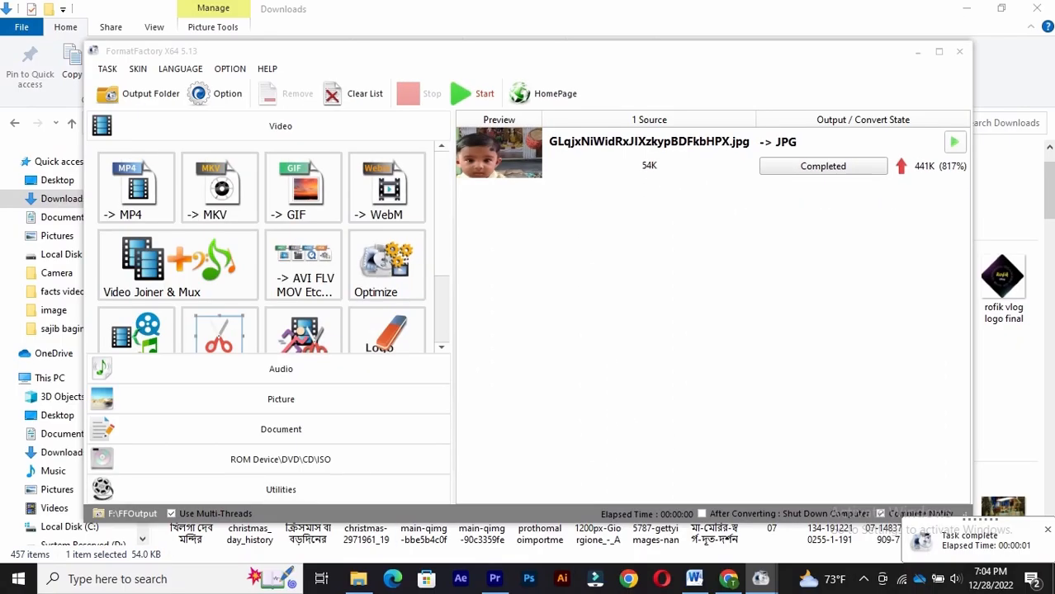
Step: Try once more to import the original, unconverted GLqjxNiWidRxJIXzkypBDFkbHPX image into the Premiere Pro project, and close the error message
click(358, 578)
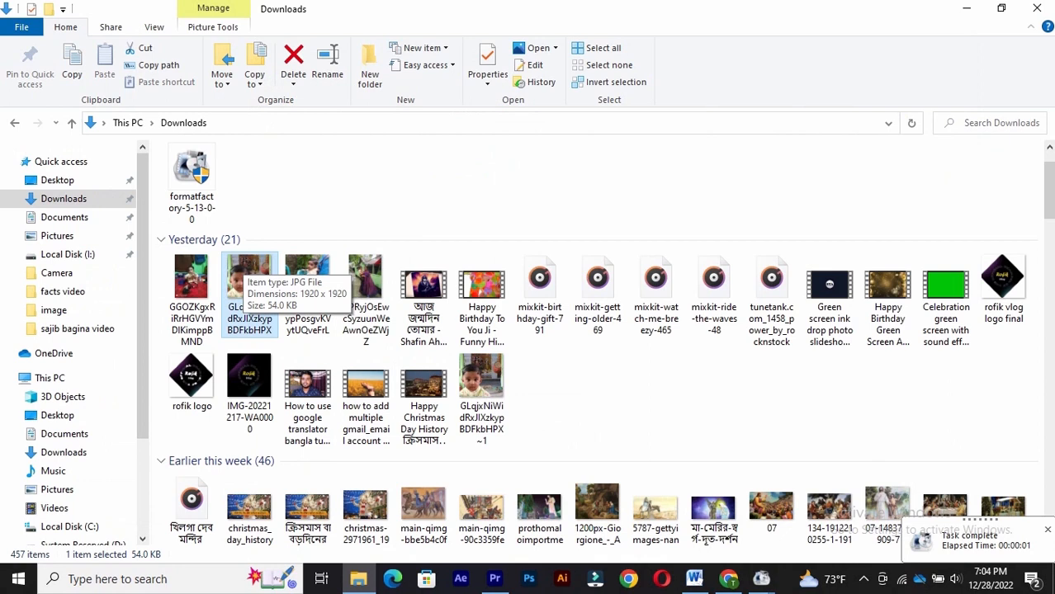
drag(241, 273, 218, 470)
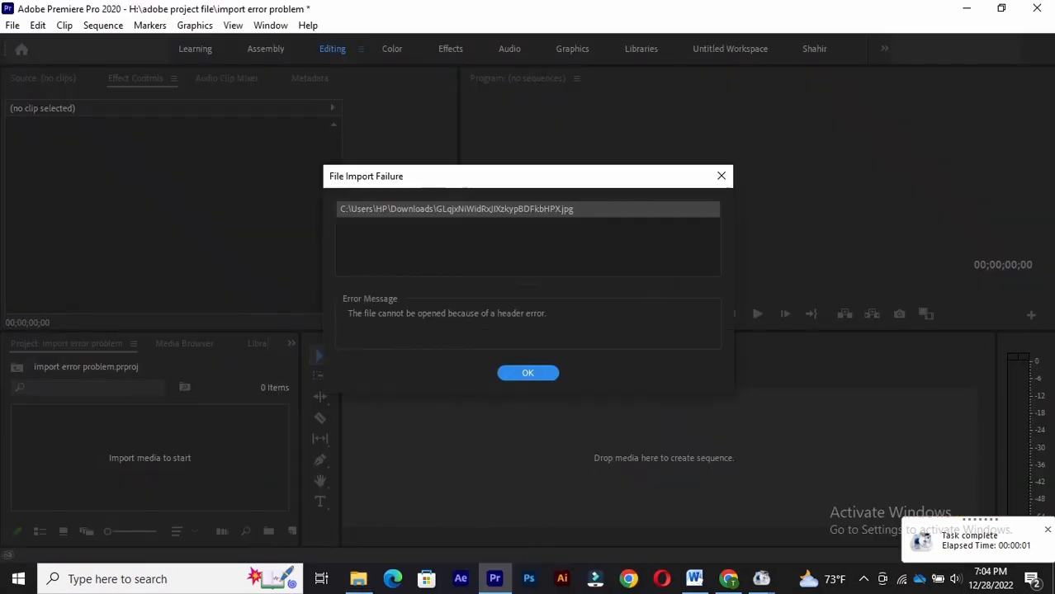
click(528, 373)
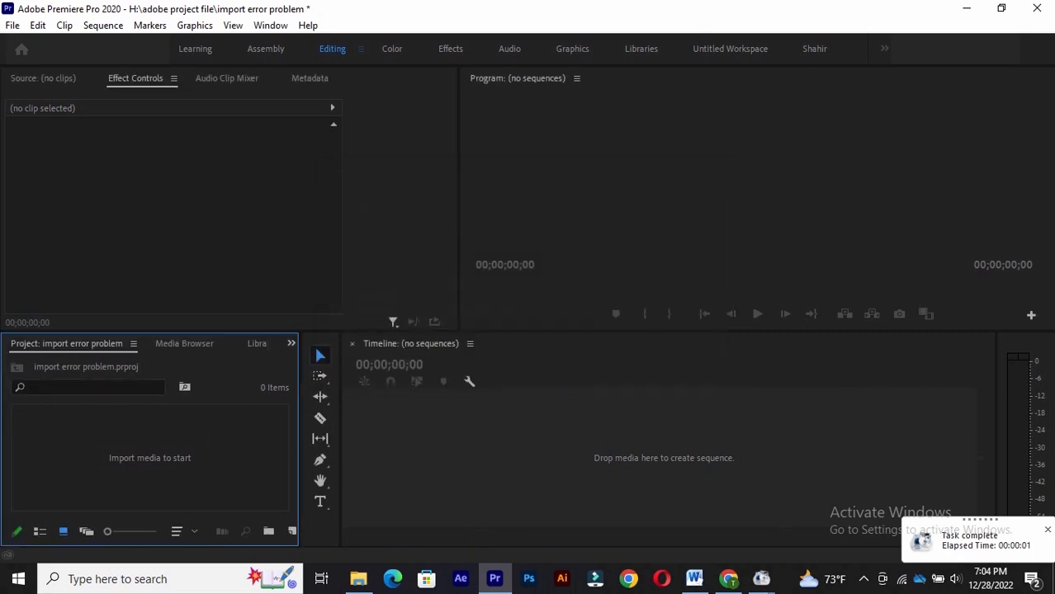
Step: Import the converted image GLqjxNiWidRxJIXzkypBDFkbHPX~1 from Downloads into the Premiere Pro project, and return to File Explorer
click(358, 579)
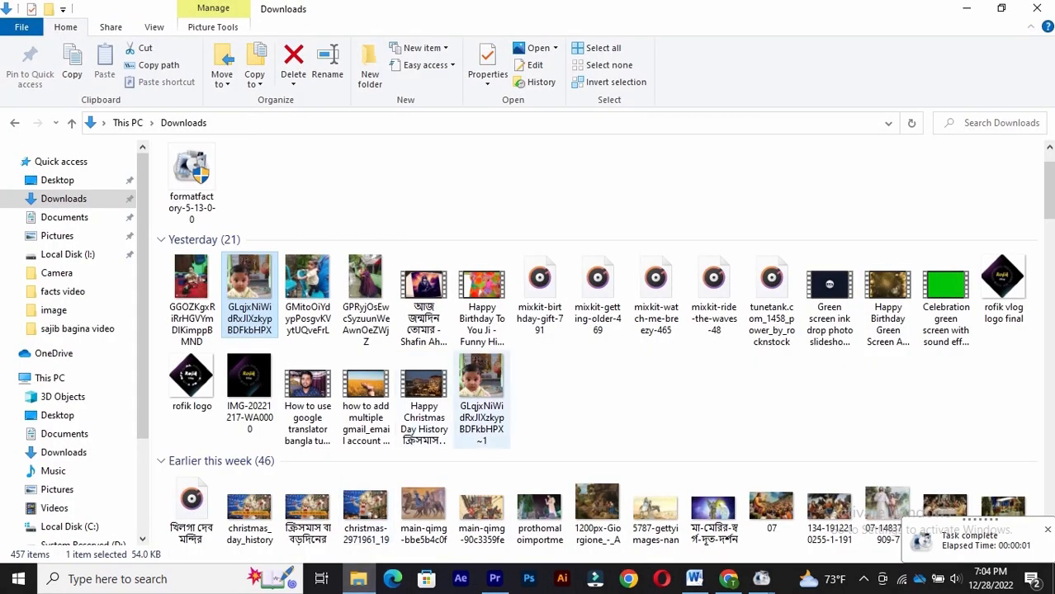
click(476, 405)
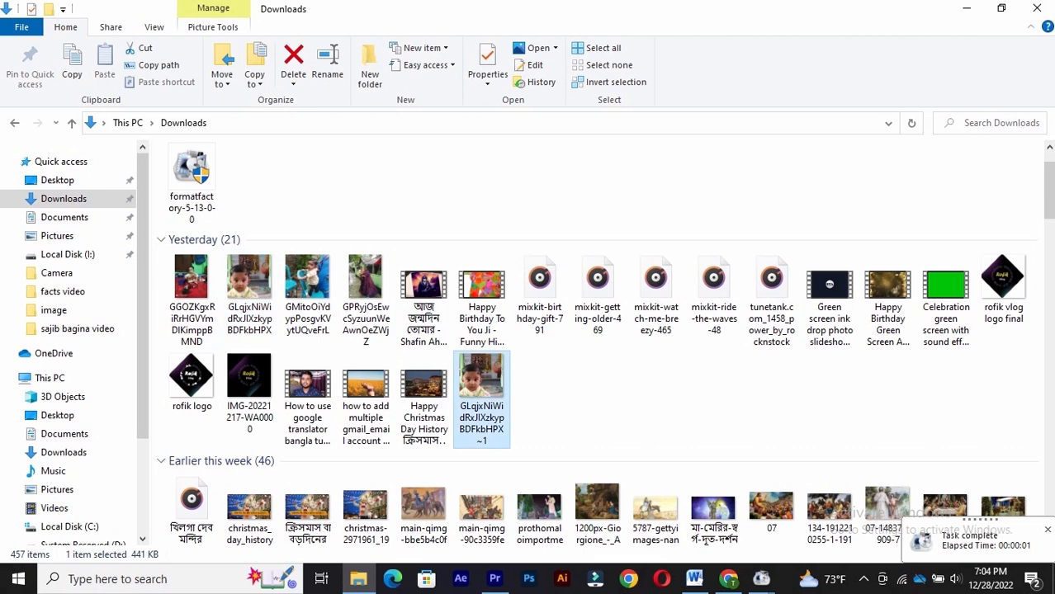
drag(476, 406, 235, 499)
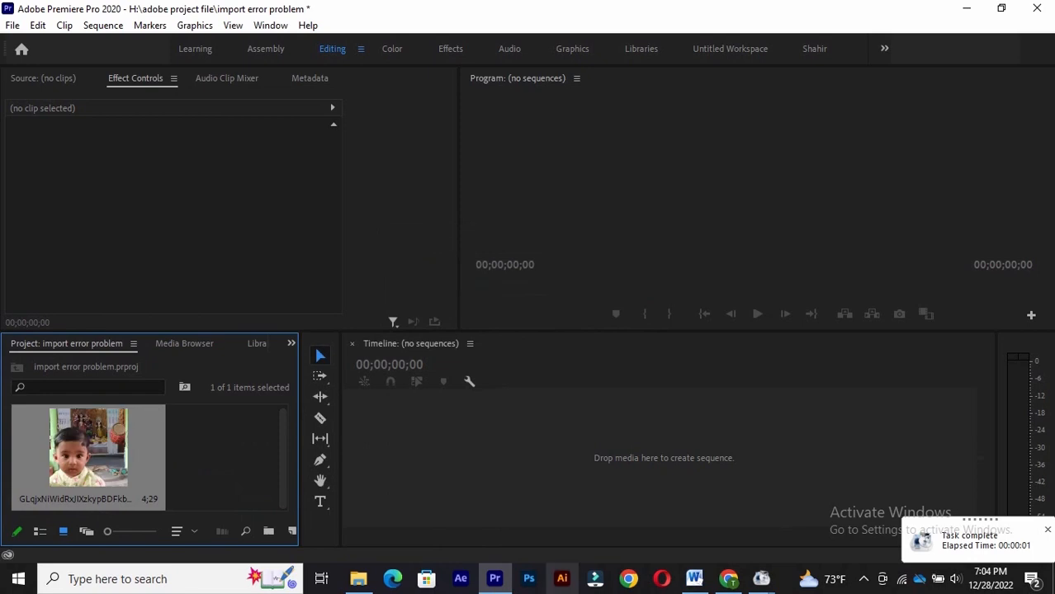
mouse_move(495, 579)
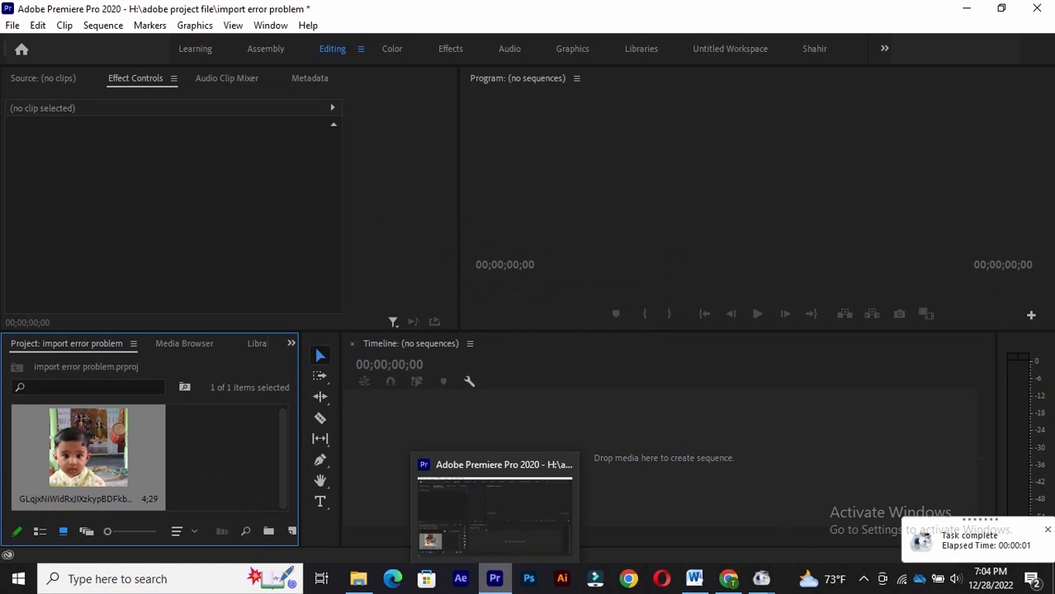
click(358, 579)
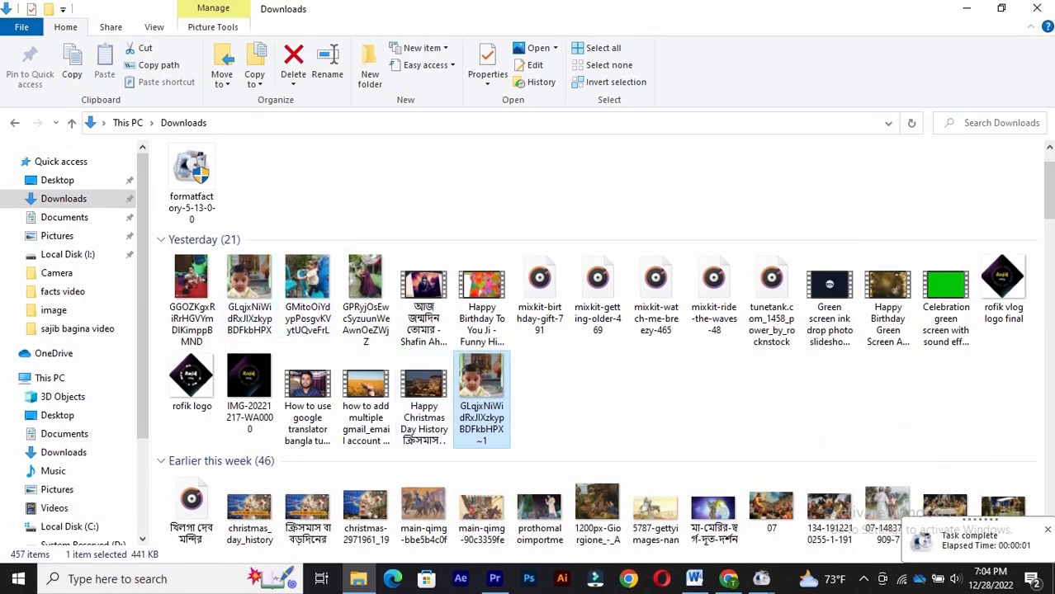